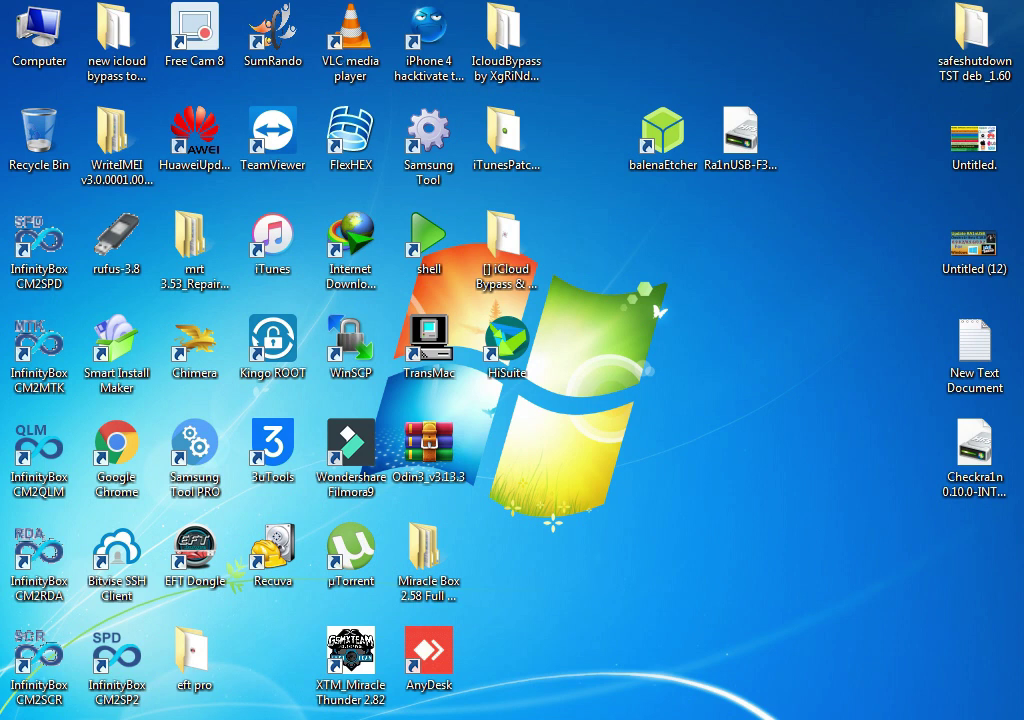
{"action": "left_click", "coordinate": [741, 140]}
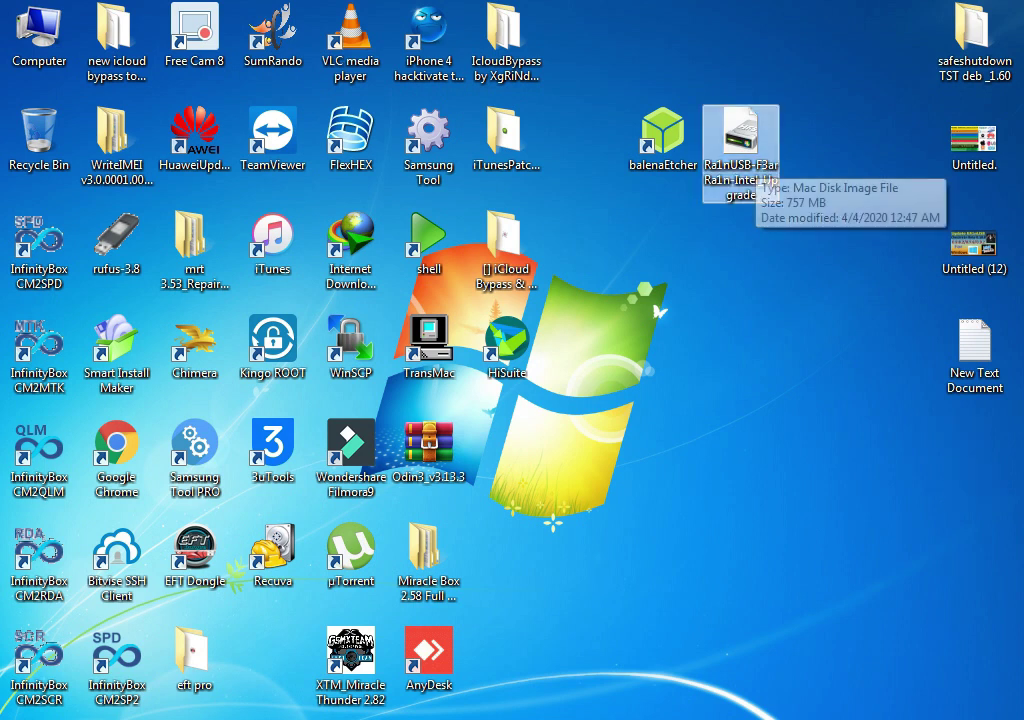
{"action": "left_click", "coordinate": [665, 135], "text": "ctrl"}
{"action": "left_click", "coordinate": [665, 135], "text": "ctrl"}
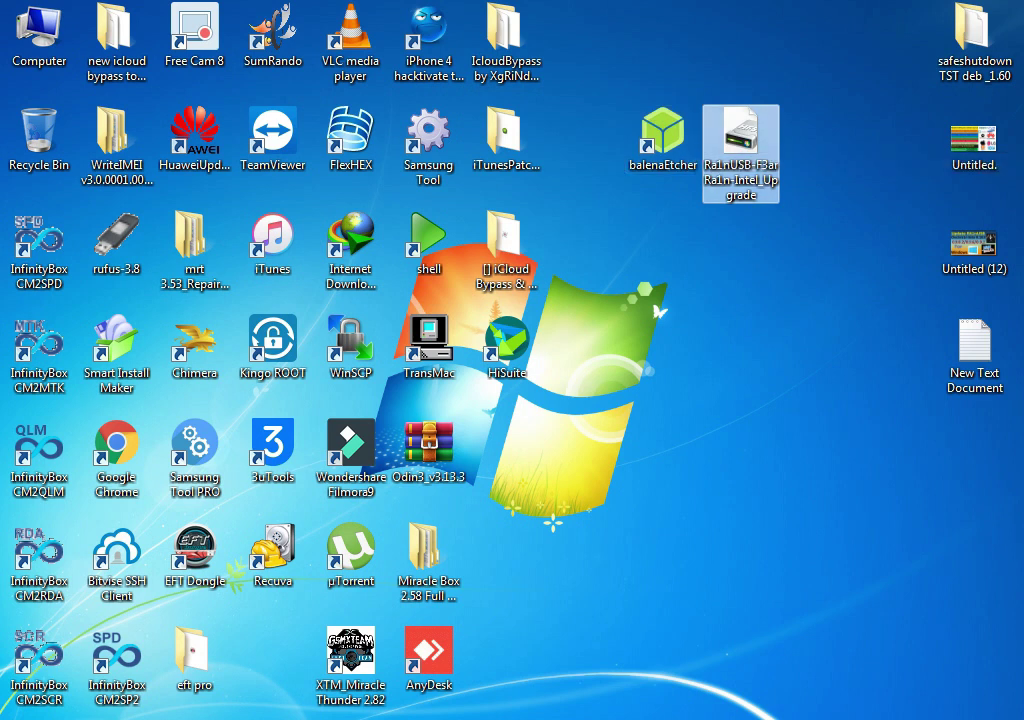
{"action": "left_click_drag", "start_coordinate": [749, 231], "coordinate": [666, 148]}
{"action": "right_click", "coordinate": [731, 233]}
{"action": "left_click", "coordinate": [790, 292]}
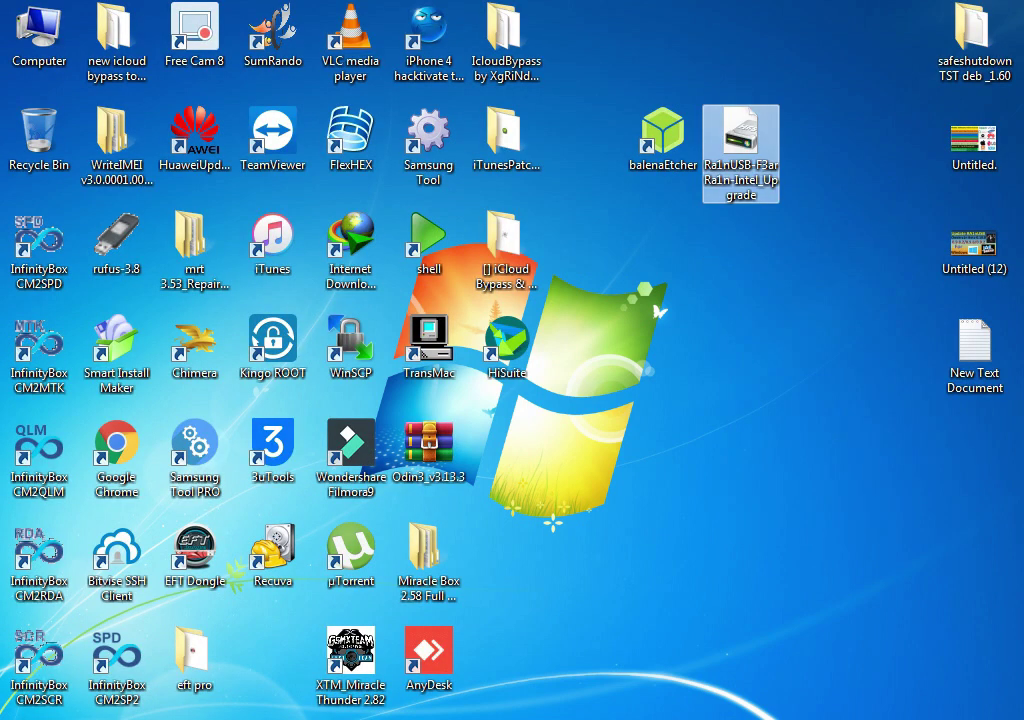
{"action": "mouse_move", "coordinate": [740, 150]}
{"action": "left_mouse_down"}
{"action": "mouse_move", "coordinate": [743, 209]}
{"action": "mouse_move", "coordinate": [687, 190]}
{"action": "mouse_move", "coordinate": [741, 151]}
{"action": "left_mouse_up"}
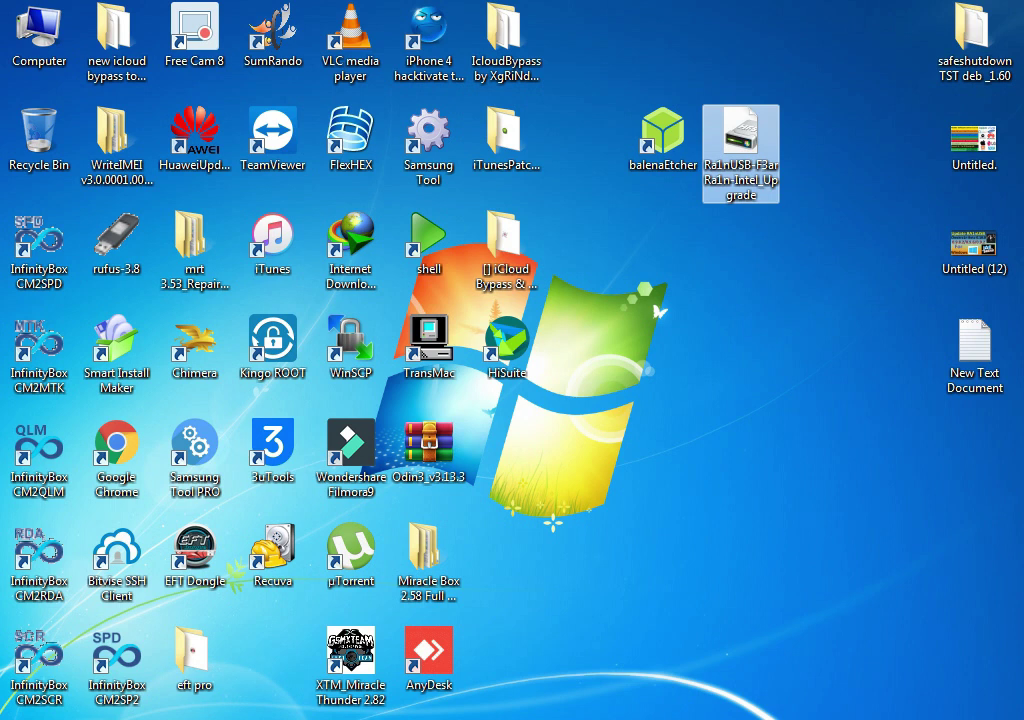
Open balenaEtcher and load the Ra1nUSB-F3arRa1n-Intel_Upgrade disk image from the Desktop folder.
{"action": "left_click", "coordinate": [663, 138]}
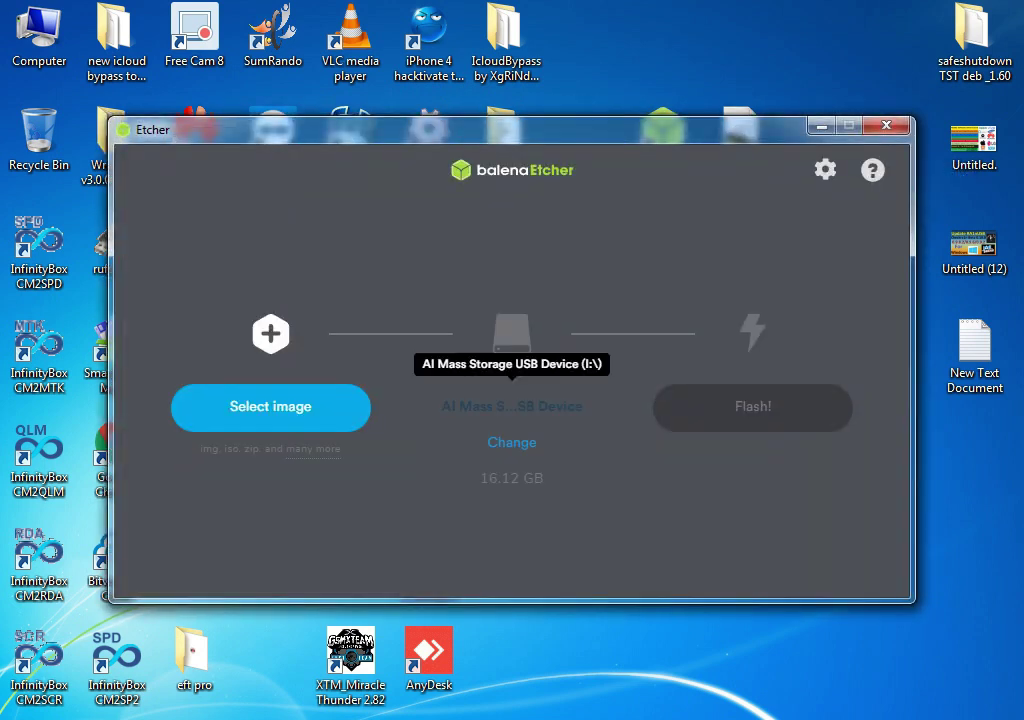
{"action": "left_click", "coordinate": [270, 406]}
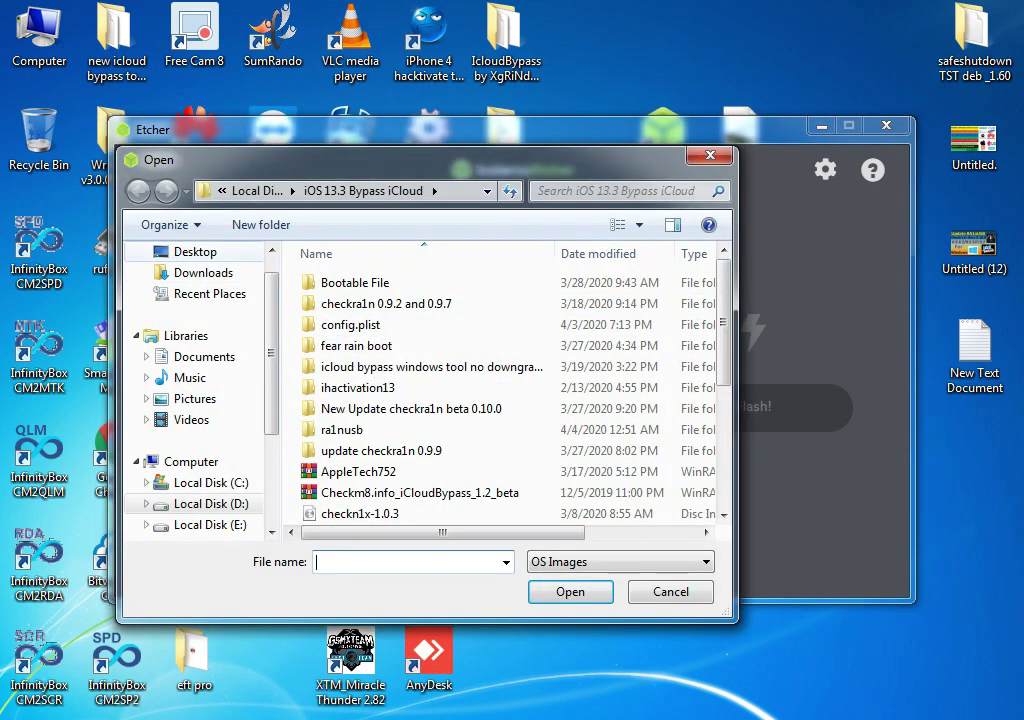
{"action": "left_click", "coordinate": [195, 252]}
{"action": "left_click_drag", "start_coordinate": [723, 312], "coordinate": [723, 487]}
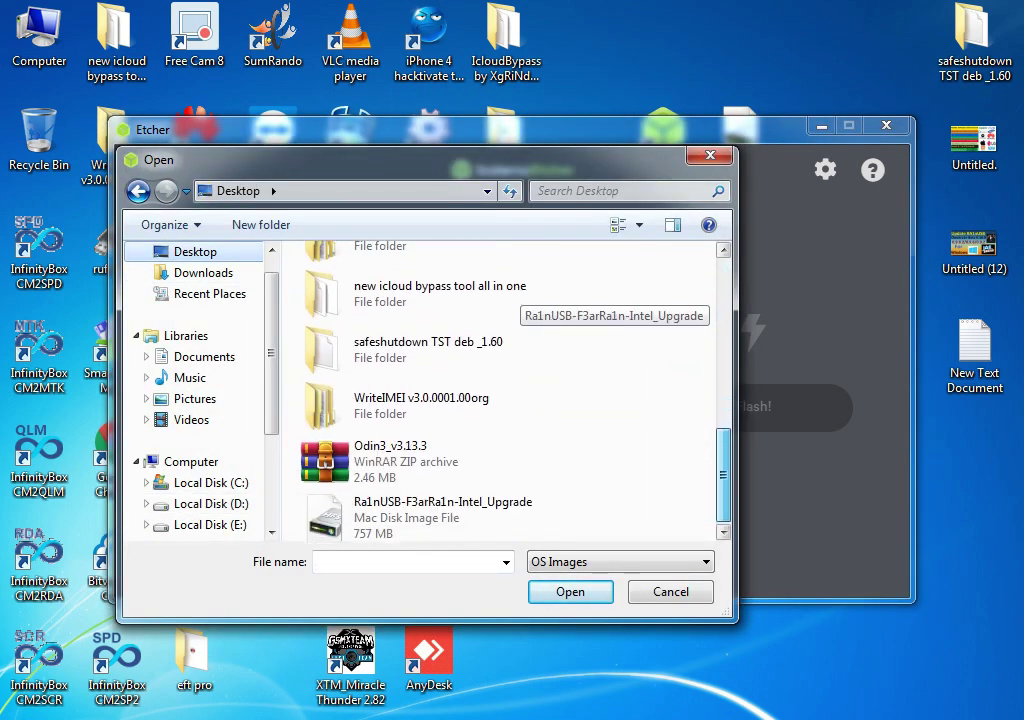
{"action": "left_click", "coordinate": [442, 514]}
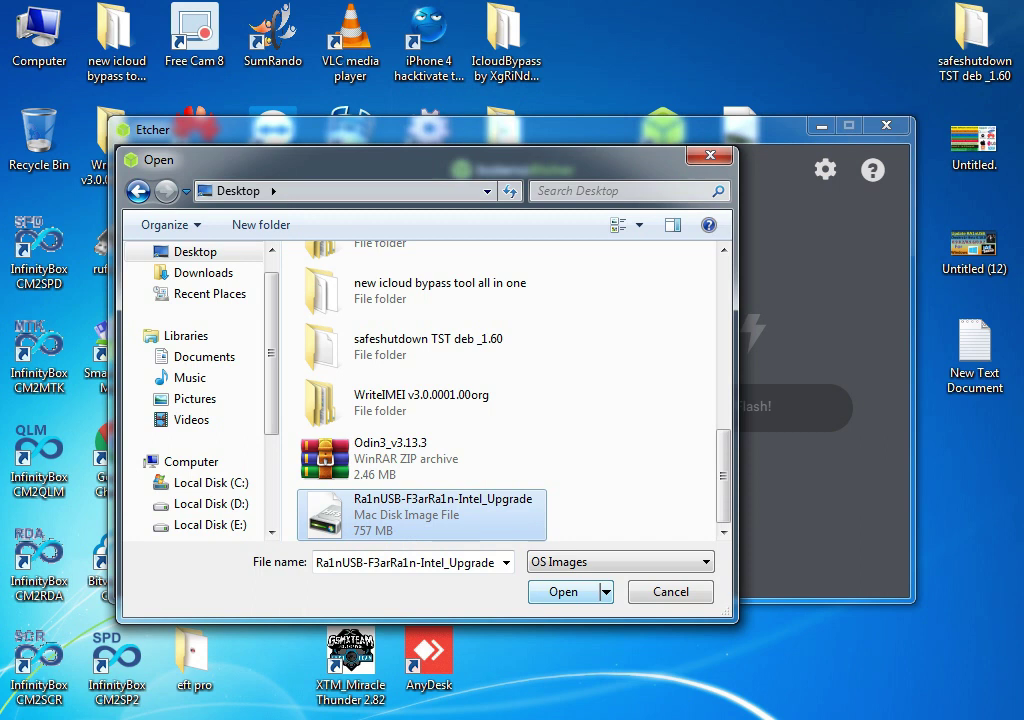
{"action": "left_click", "coordinate": [563, 592]}
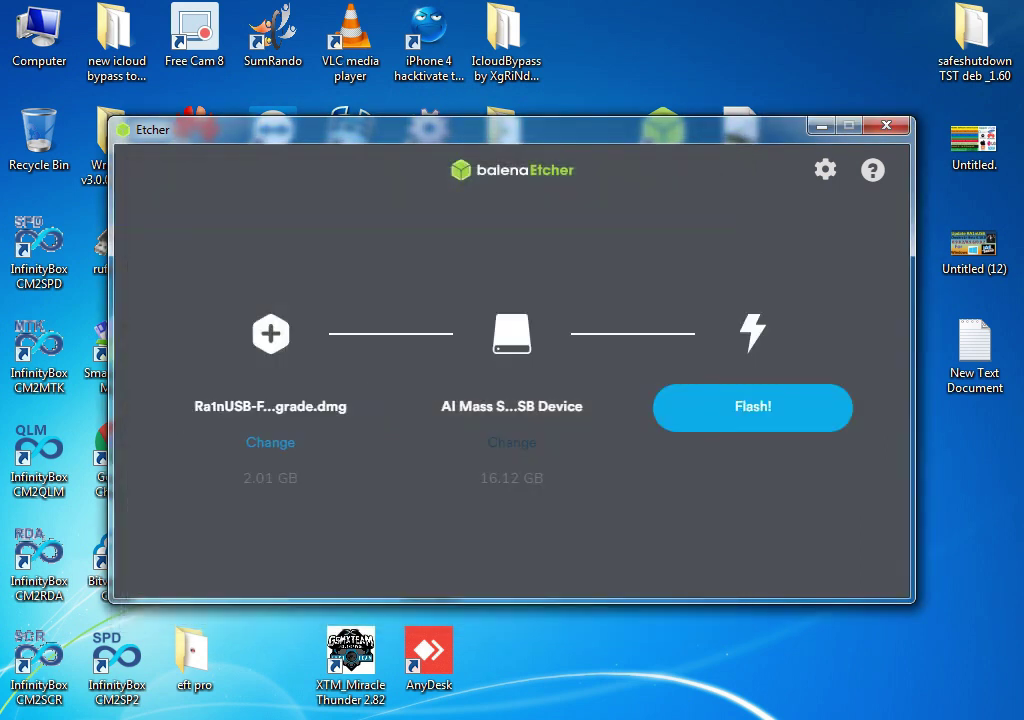
Keep the 16.12 GB AI Mass Storage USB Device as the target drive and start flashing the image.
{"action": "left_click", "coordinate": [512, 442]}
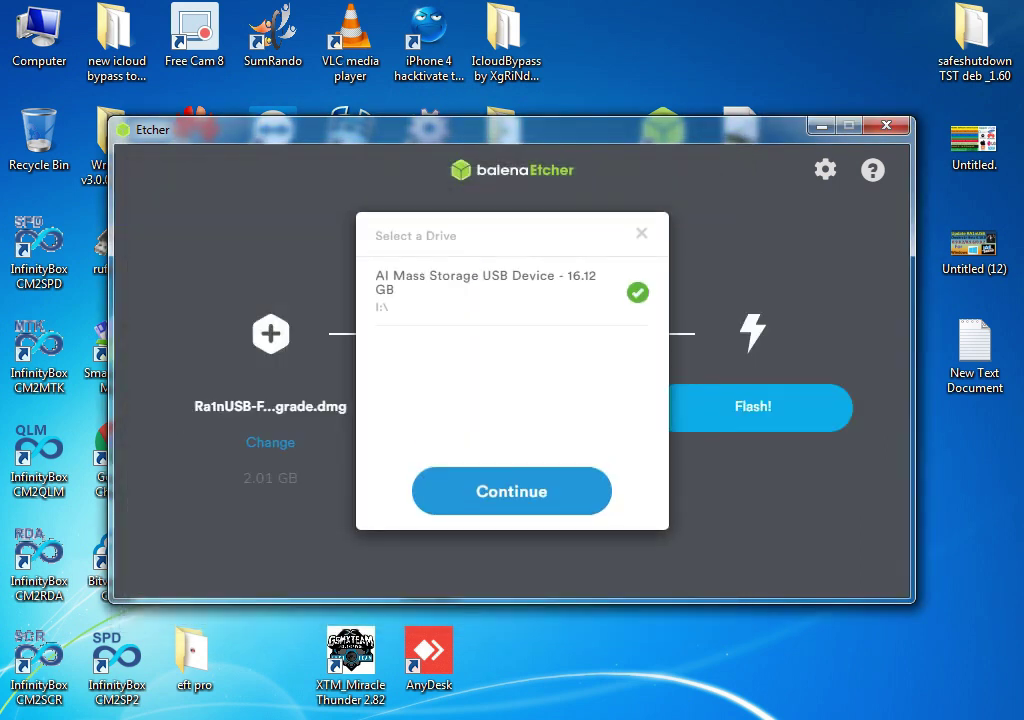
{"action": "left_click", "coordinate": [512, 491]}
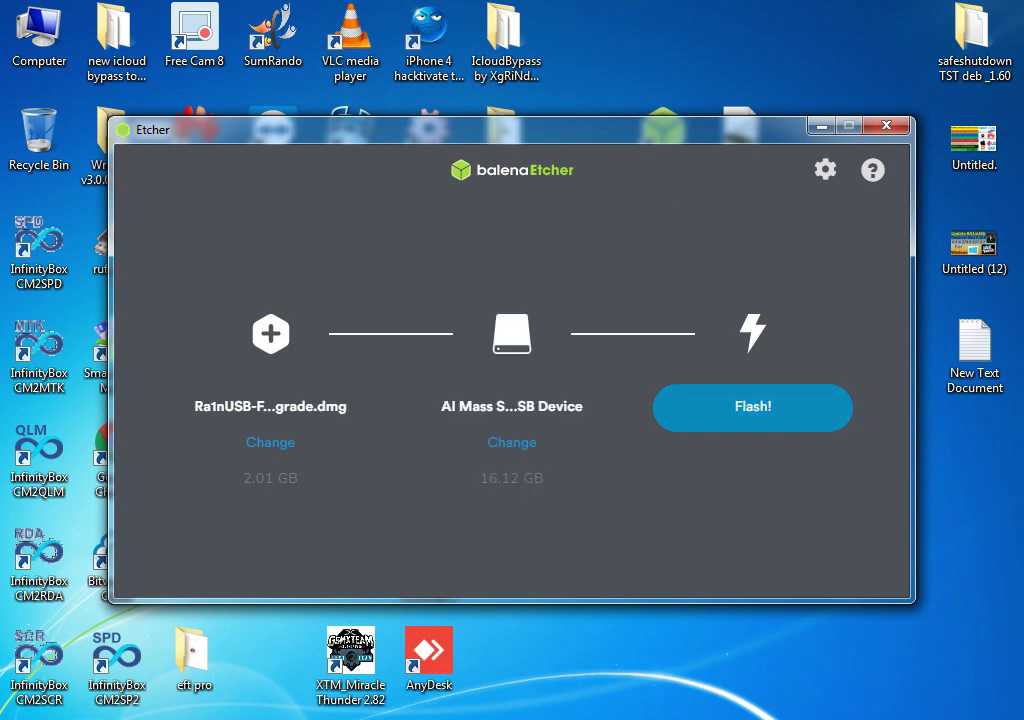
{"action": "left_click", "coordinate": [753, 407]}
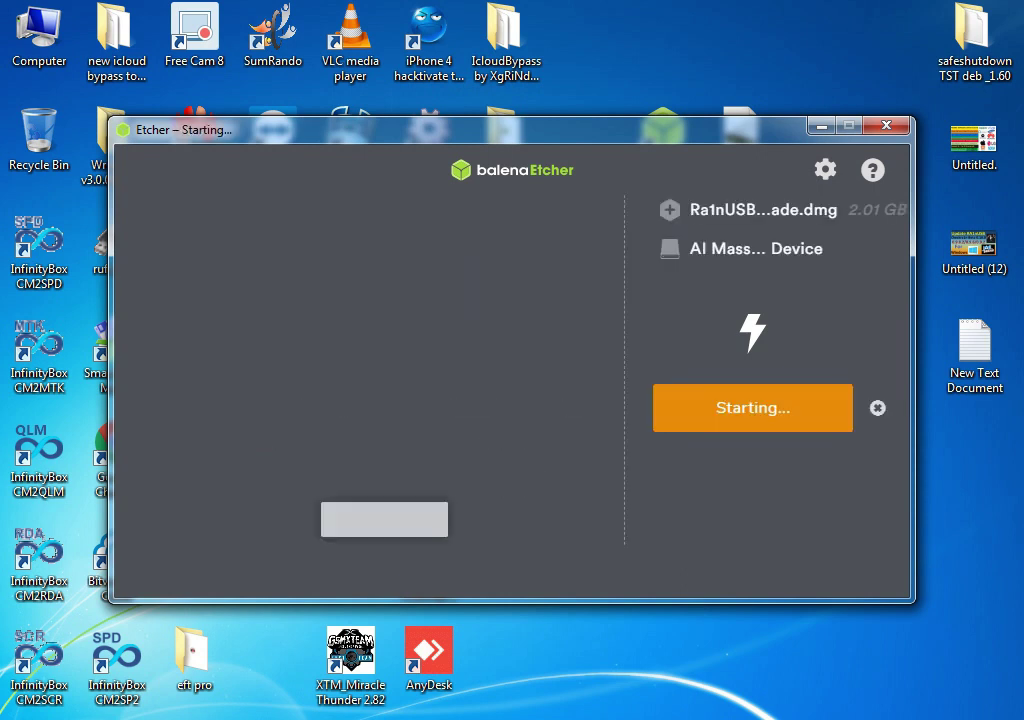
{"action": "mouse_move", "coordinate": [540, 127]}
{"action": "left_mouse_down"}
{"action": "mouse_move", "coordinate": [554, 122]}
{"action": "mouse_move", "coordinate": [525, 129]}
{"action": "left_mouse_up"}
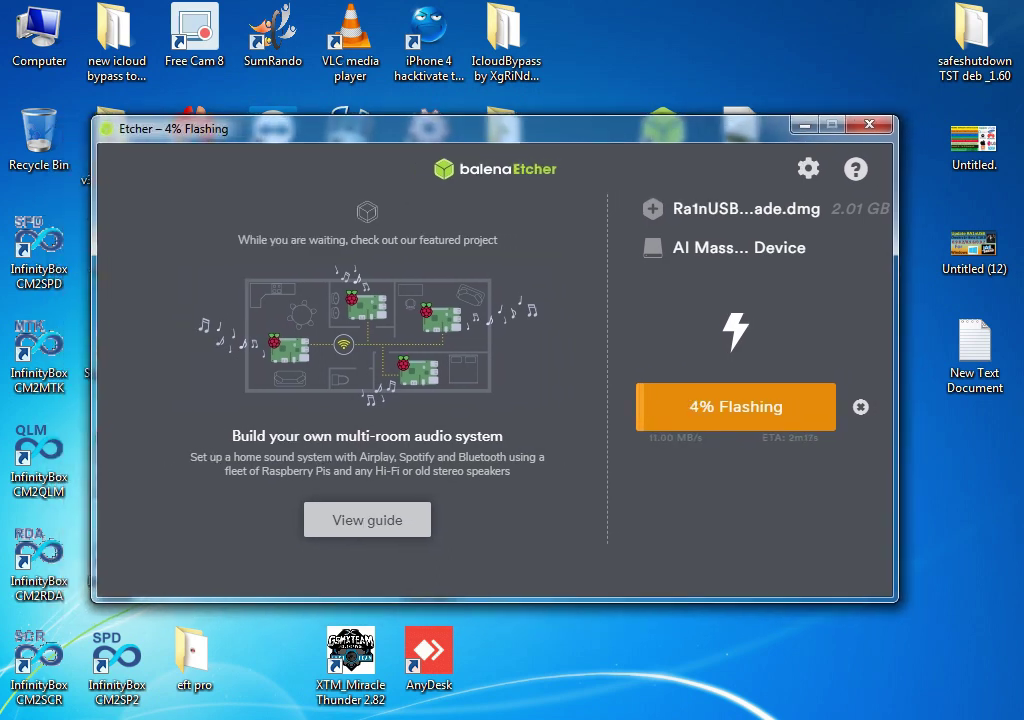
{"action": "right_click", "coordinate": [579, 47]}
{"action": "left_click", "coordinate": [620, 108]}
{"action": "left_click_drag", "start_coordinate": [610, 128], "coordinate": [630, 118]}
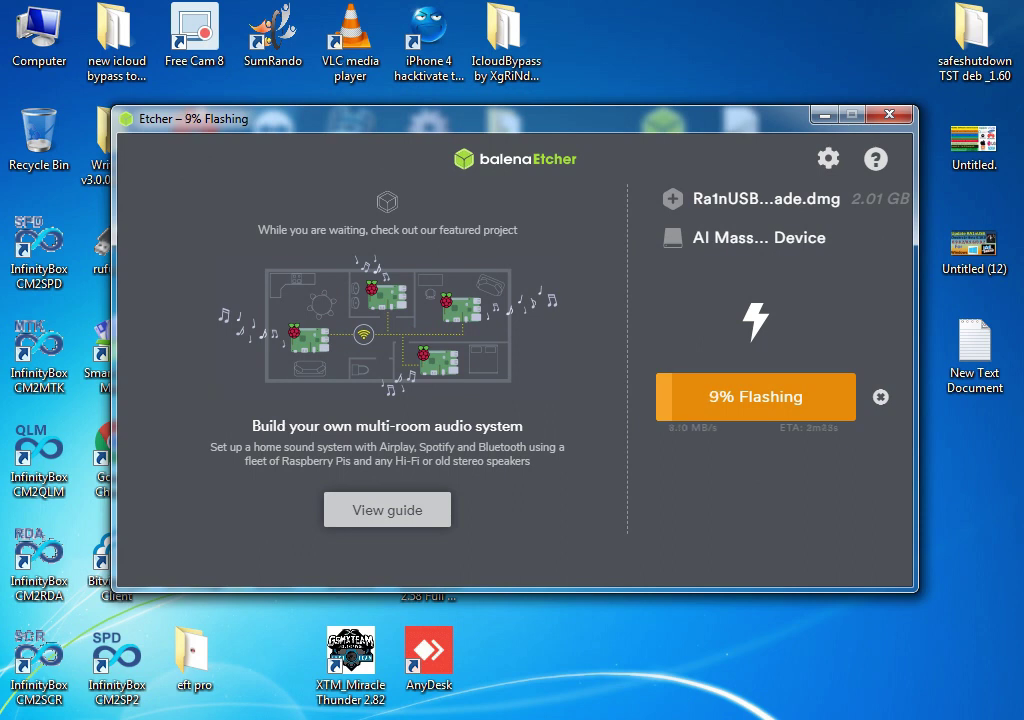
{"action": "left_click_drag", "start_coordinate": [630, 118], "coordinate": [597, 123]}
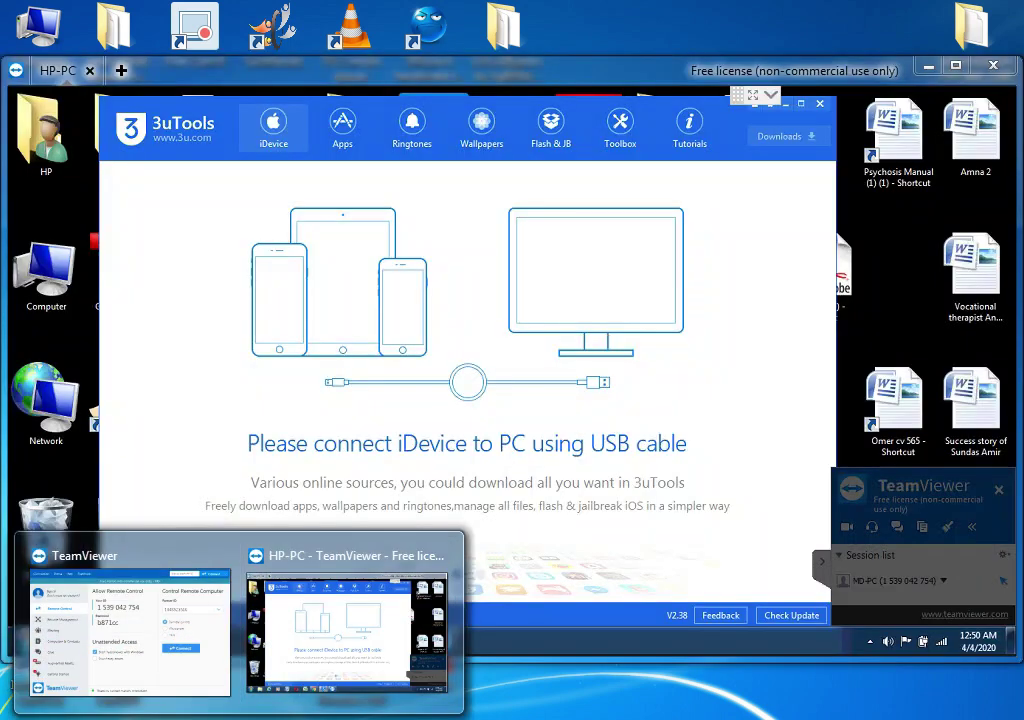
{"action": "left_click", "coordinate": [347, 635]}
{"action": "left_click", "coordinate": [929, 66]}
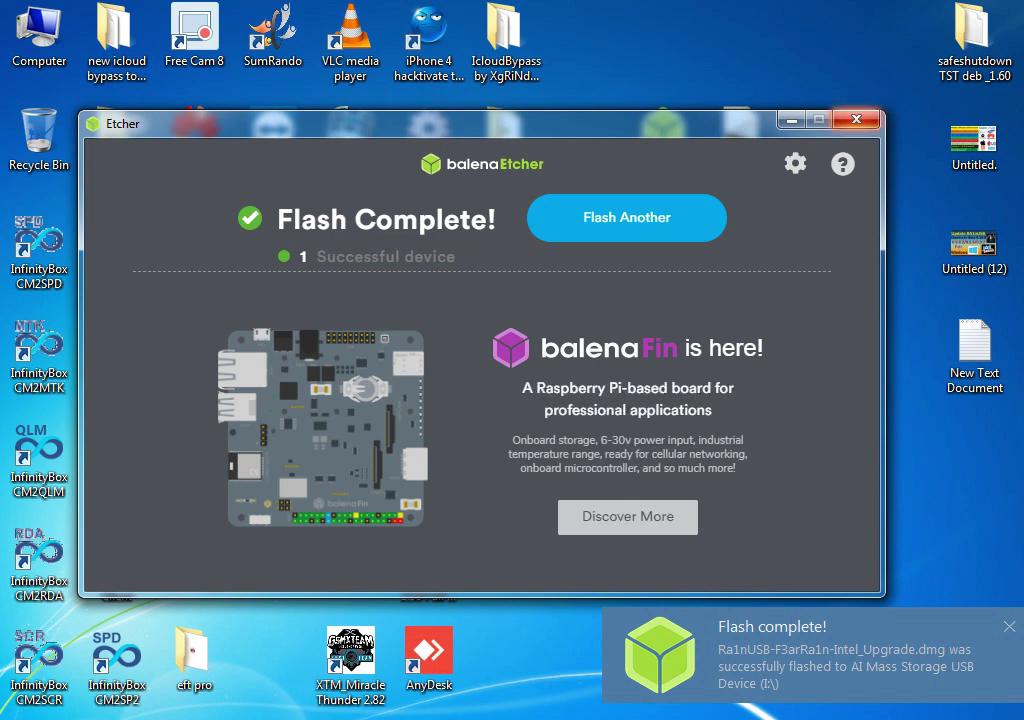
Close Etcher and examine the flashed RA1NUSBBOOT (I:) drive's files and its entry among the computer's drives.
{"action": "key", "text": "alt+F4"}
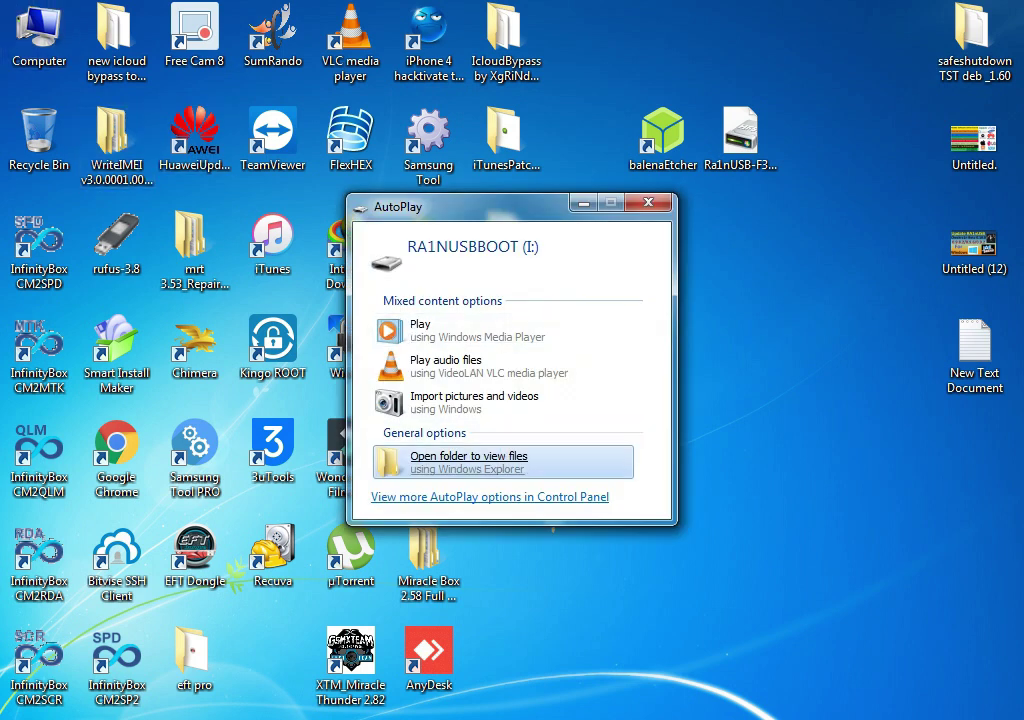
{"action": "left_click", "coordinate": [468, 461]}
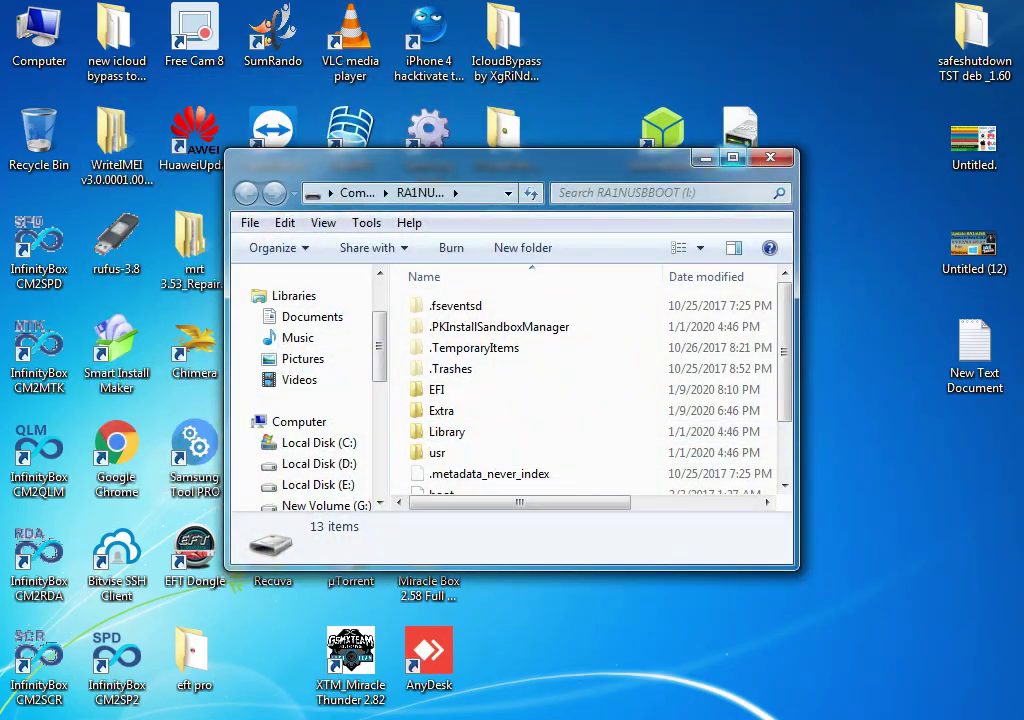
{"action": "left_click", "coordinate": [733, 158]}
{"action": "left_click_drag", "start_coordinate": [524, 494], "coordinate": [160, 137]}
{"action": "left_click", "coordinate": [240, 465]}
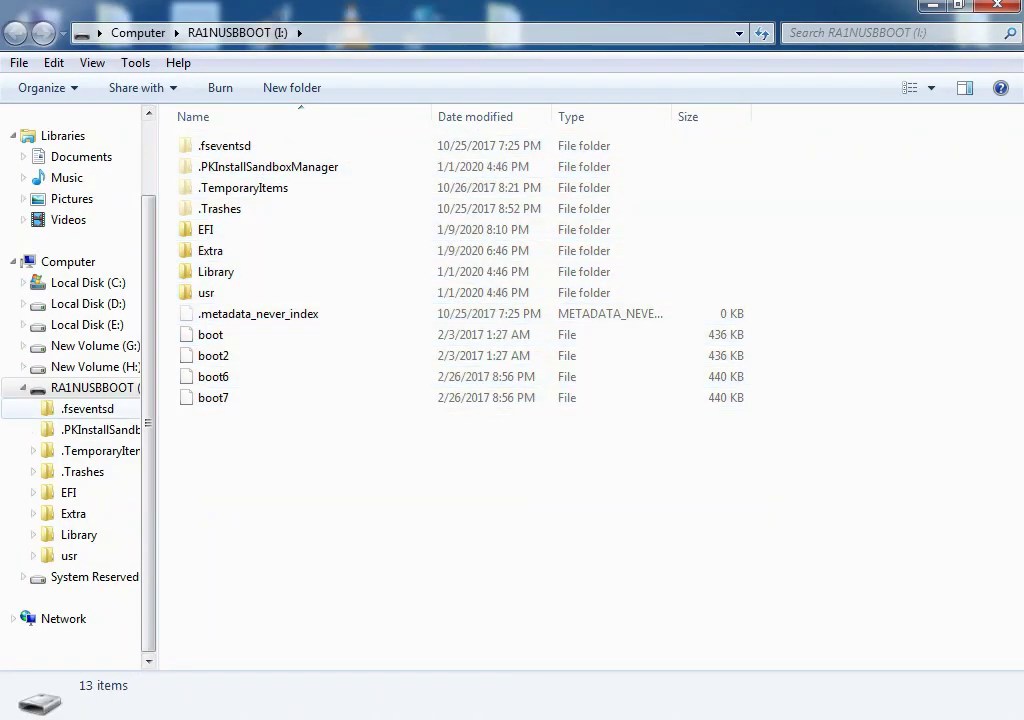
{"action": "left_click", "coordinate": [68, 262]}
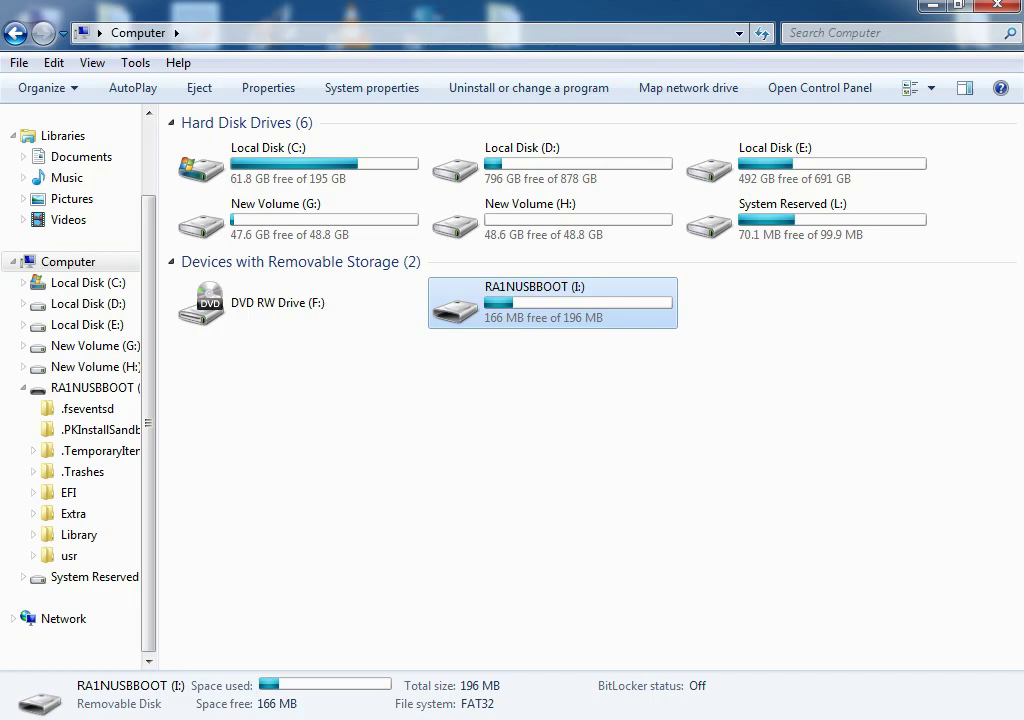
{"action": "left_click", "coordinate": [997, 5]}
Restart the computer, forcing the programs that are still open to close.
{"action": "key", "text": "super"}
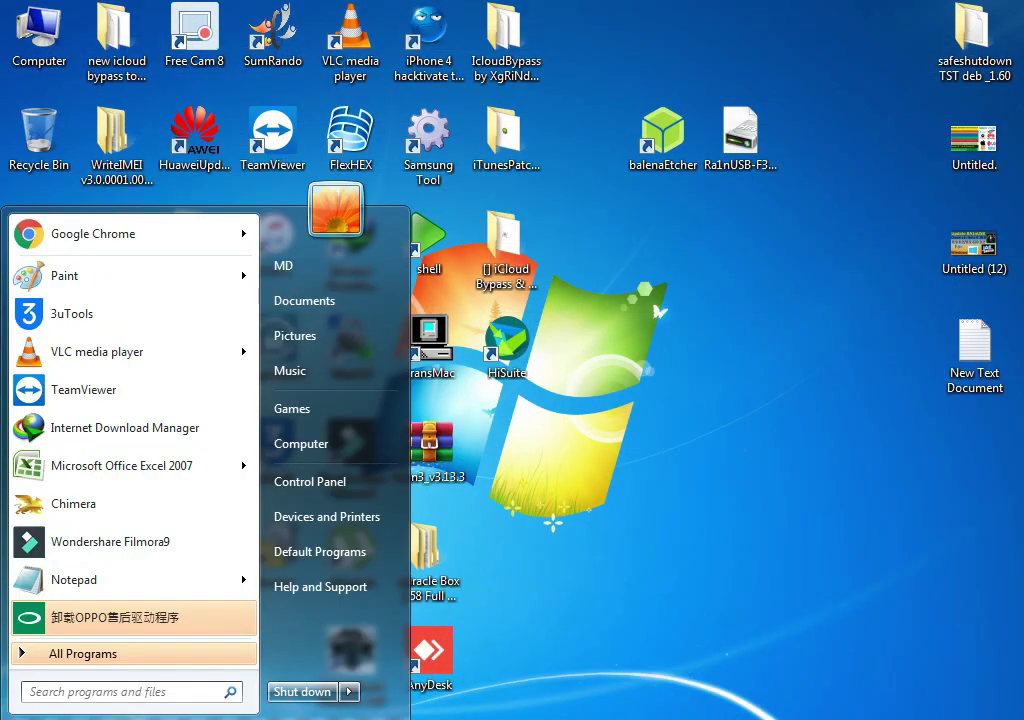
{"action": "left_click", "coordinate": [349, 692]}
{"action": "key", "text": "Return"}
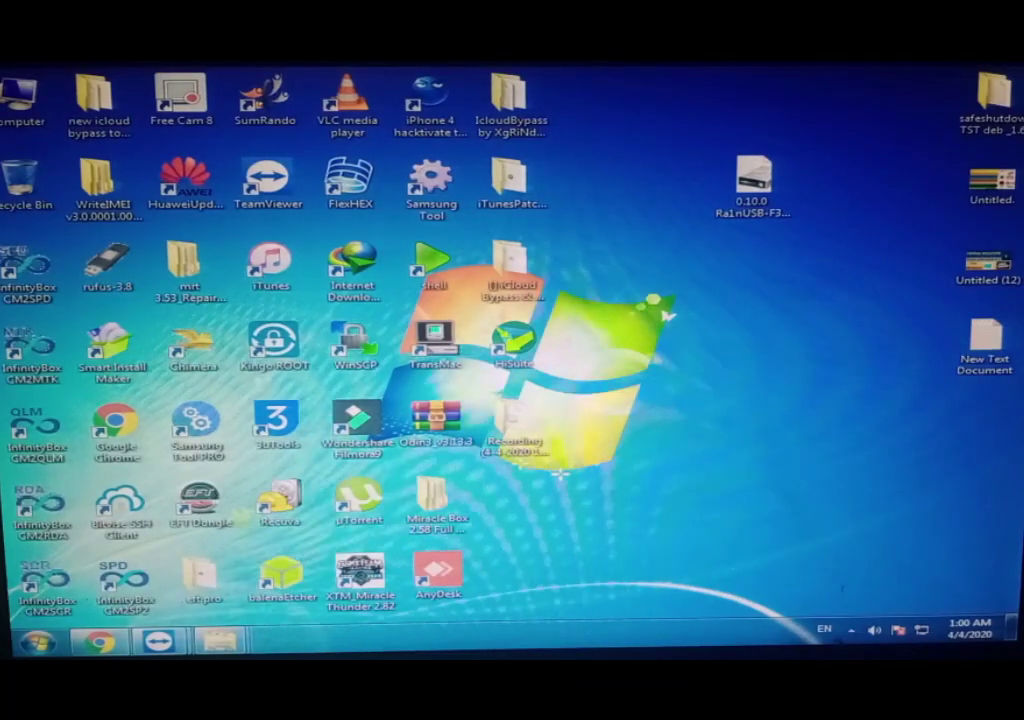
{"action": "left_click", "coordinate": [40, 642]}
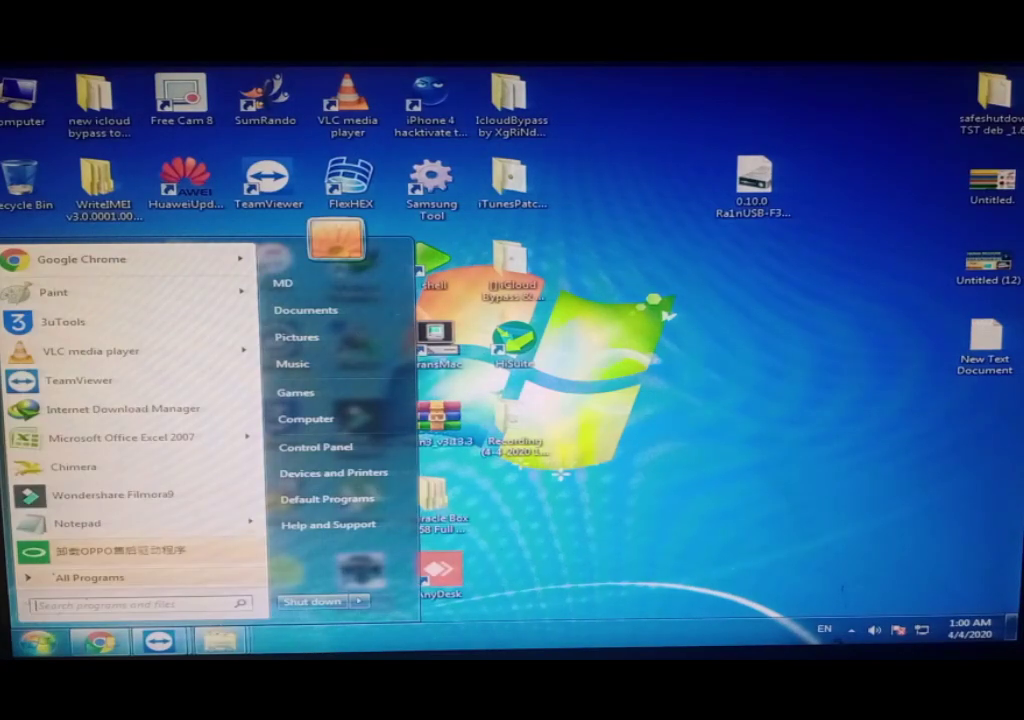
{"action": "left_click", "coordinate": [358, 601]}
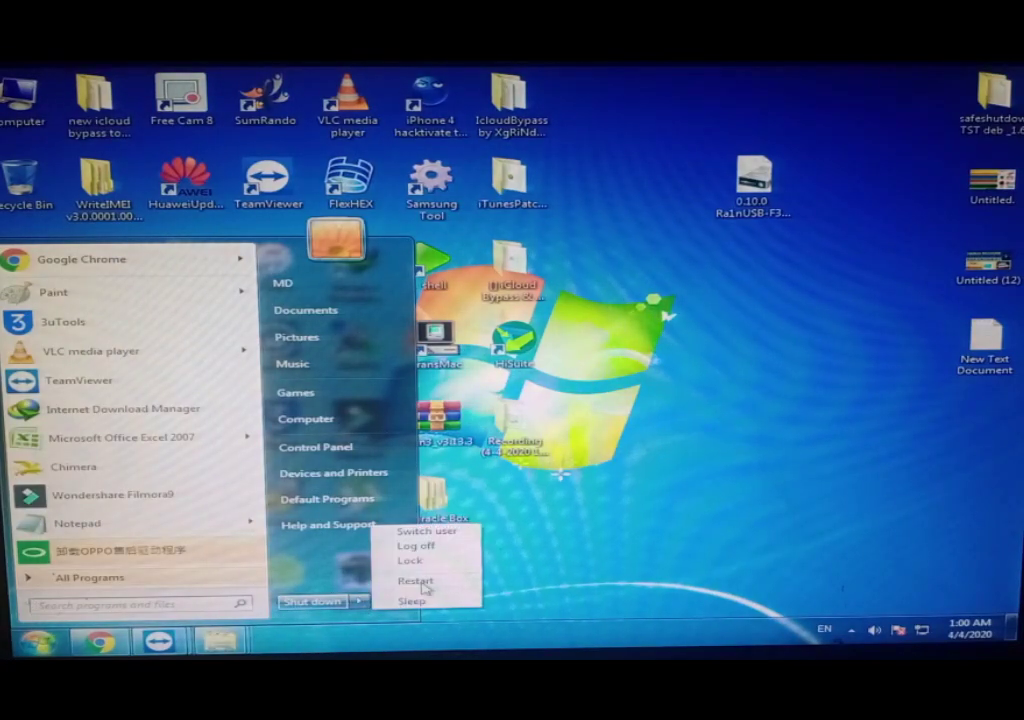
{"action": "left_click", "coordinate": [415, 581]}
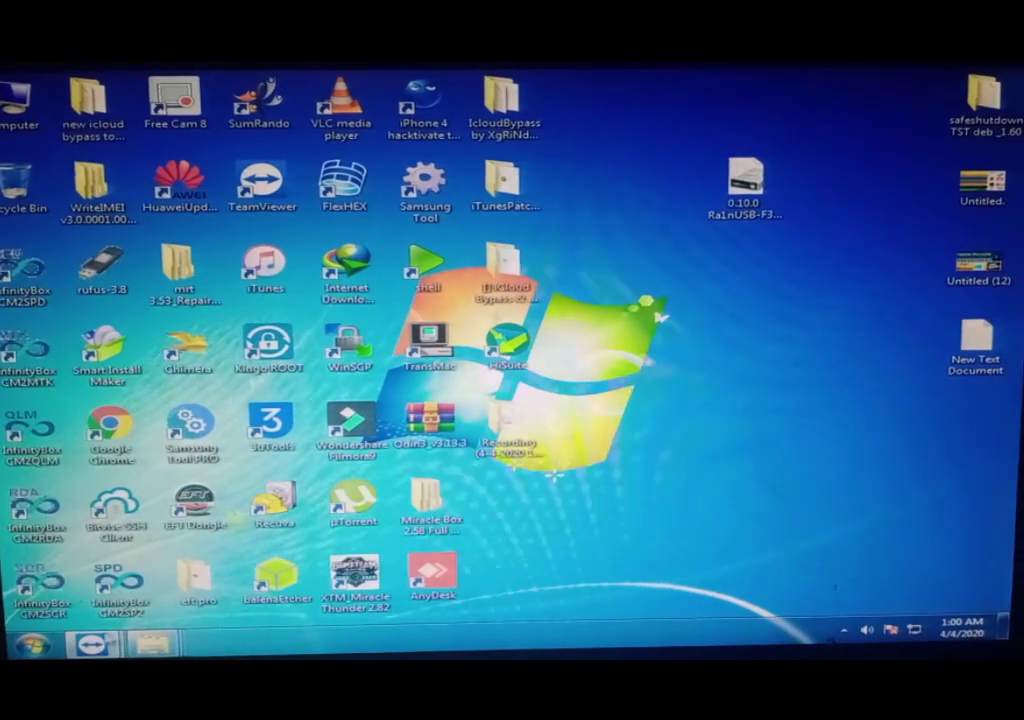
{"action": "right_click", "coordinate": [105, 647]}
{"action": "left_click", "coordinate": [92, 608]}
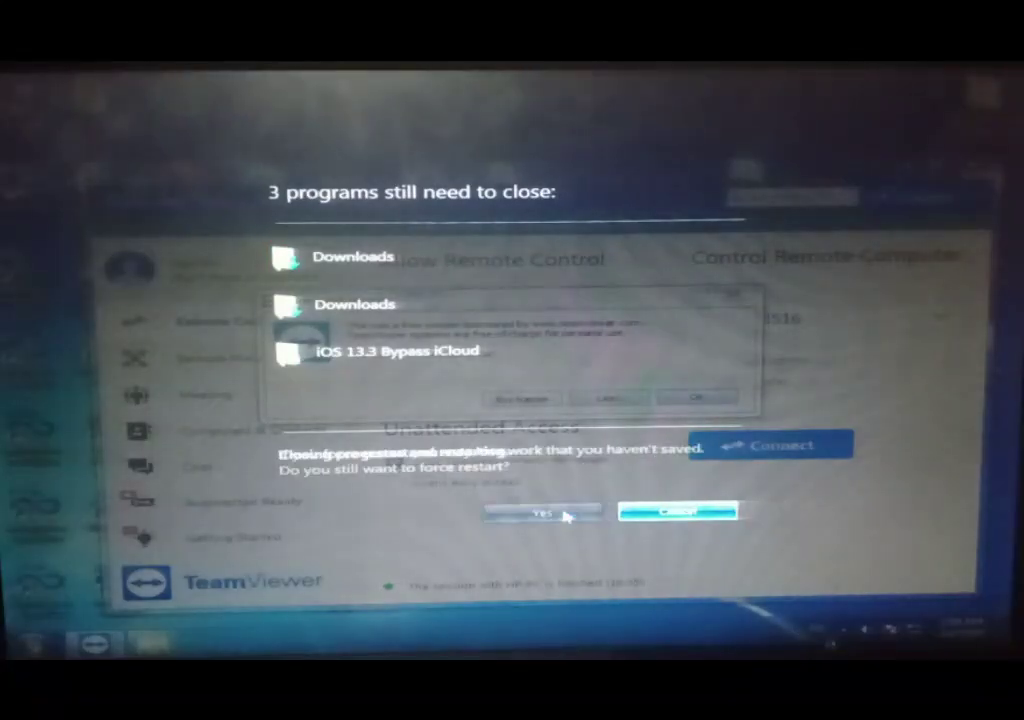
{"action": "left_click", "coordinate": [541, 513]}
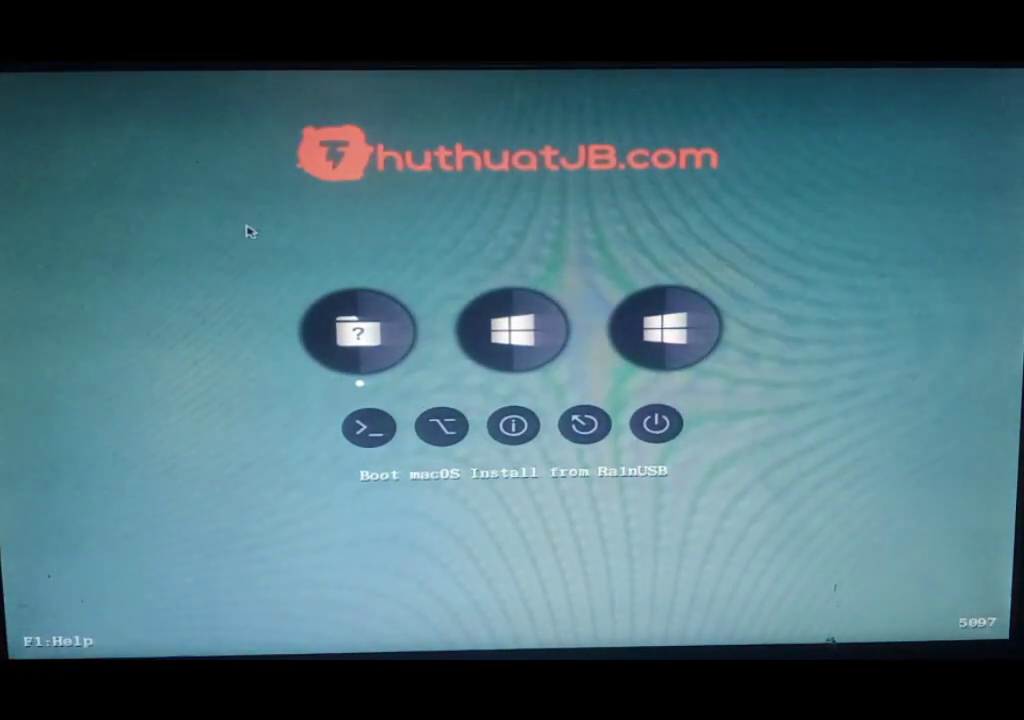
Boot macOS Install from Ra1nUSB and continue with English as the installer language.
{"action": "key", "text": "Right"}
{"action": "key", "text": "Left"}
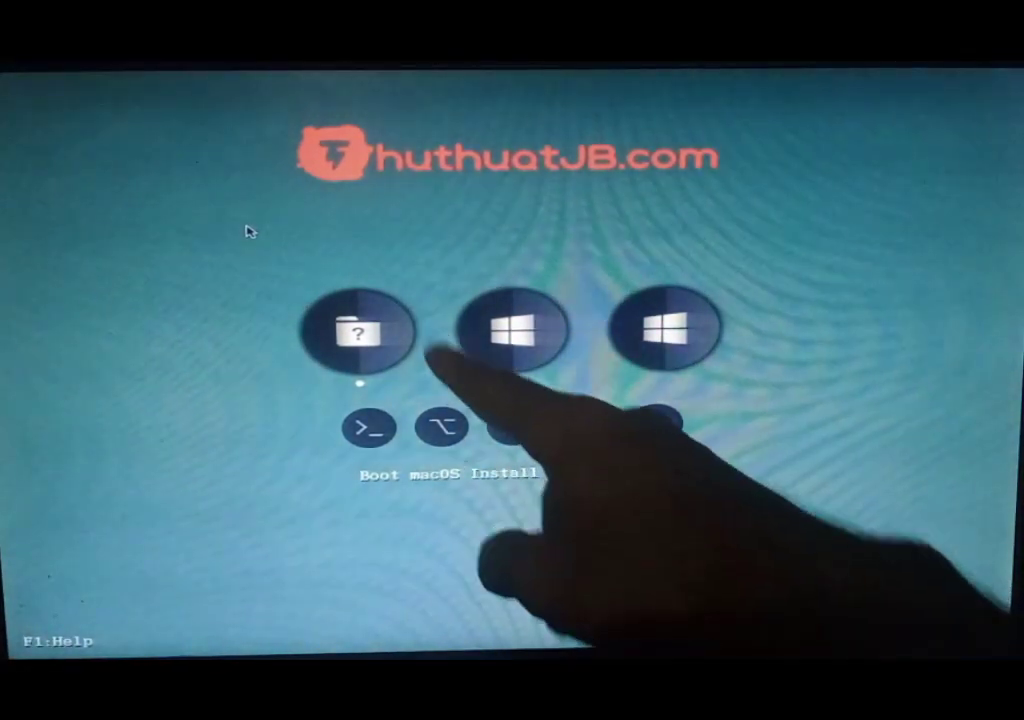
{"action": "key", "text": "Return"}
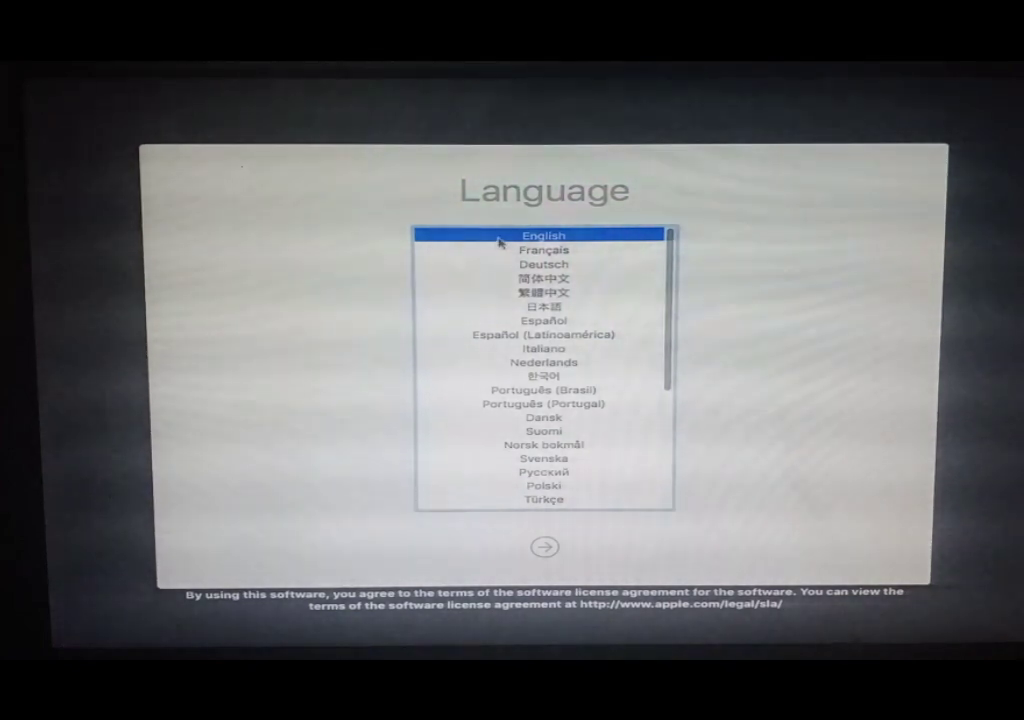
{"action": "left_click", "coordinate": [541, 546]}
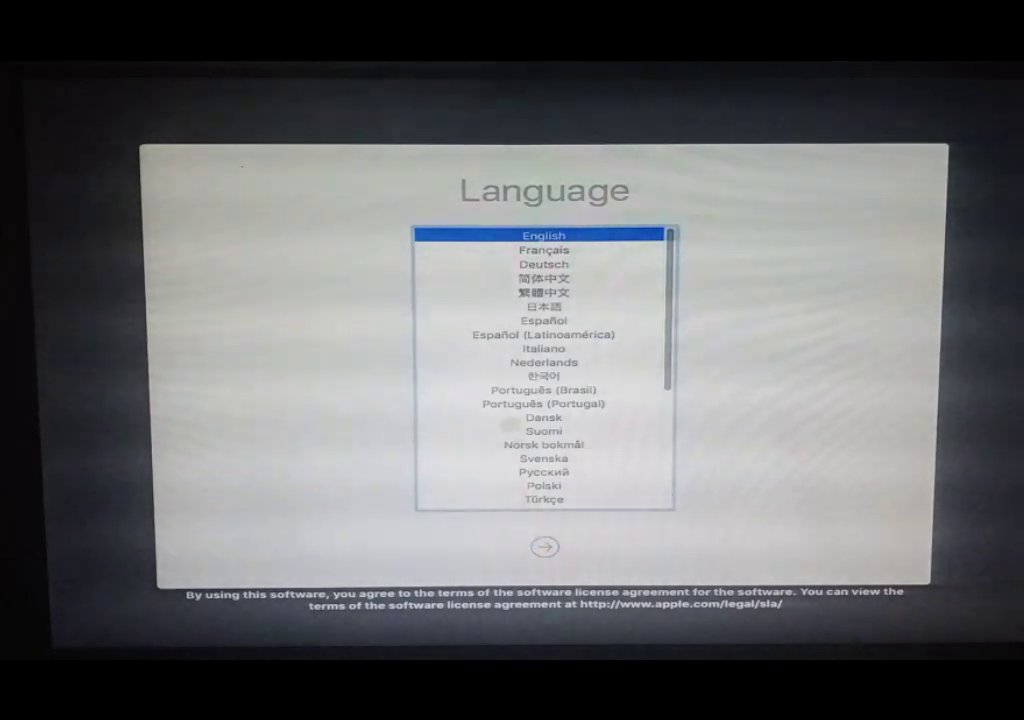